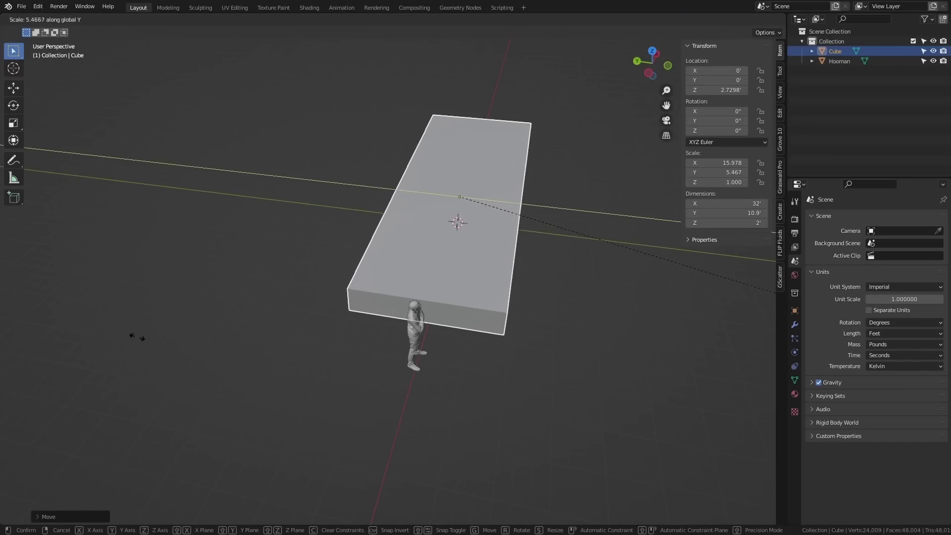
Step: Stretch the wall slab along Y and view it from the side
click(207, 345)
key(ctrl+KP_3)
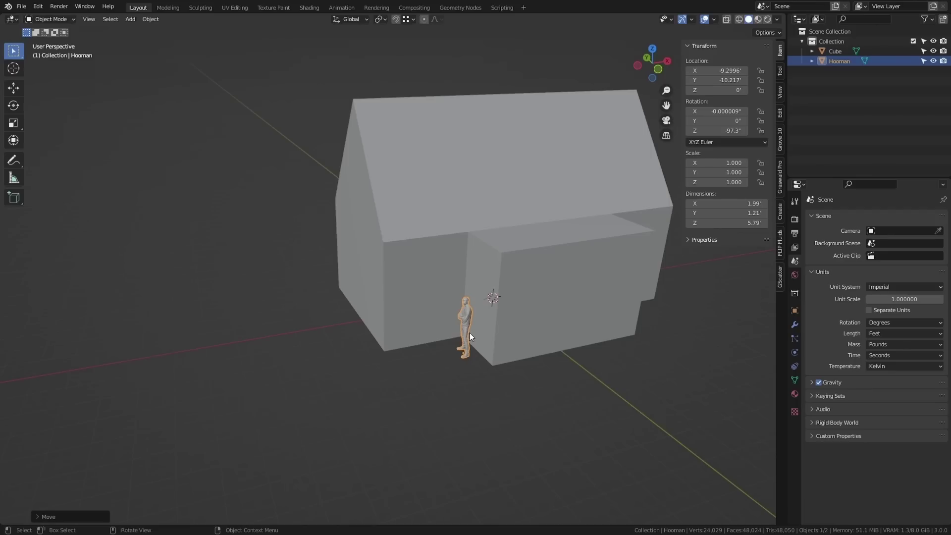
scroll(469, 333, up, 10)
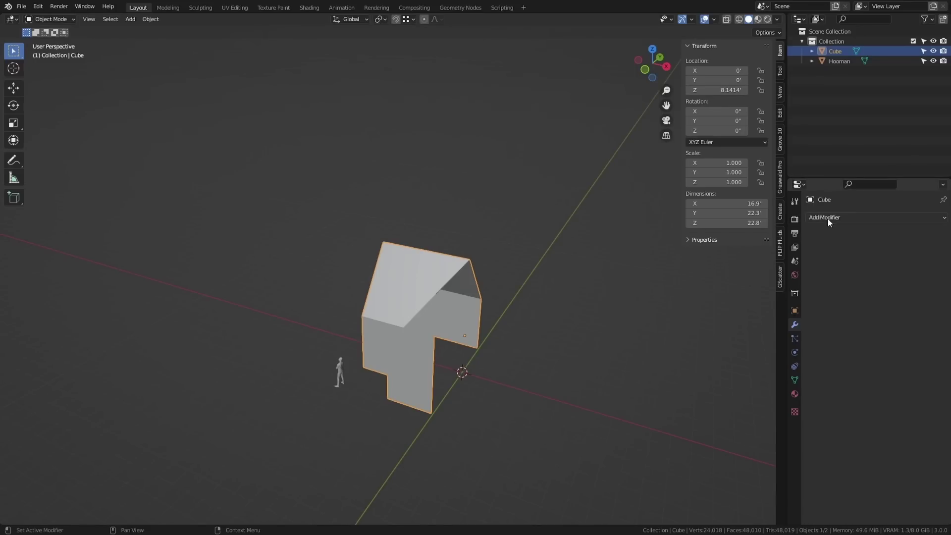
Step: Add a Mirror modifier to the house and delete the front-left porch faces
click(827, 218)
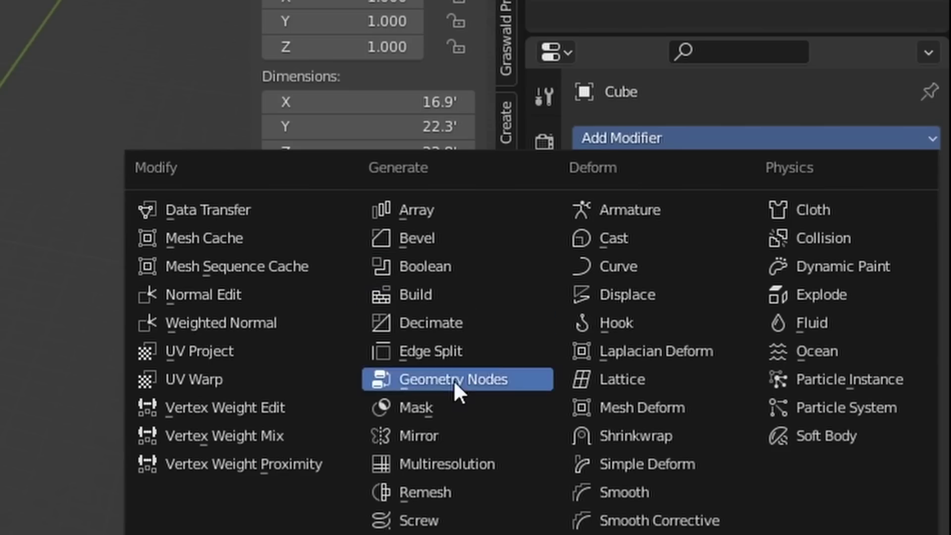
click(745, 337)
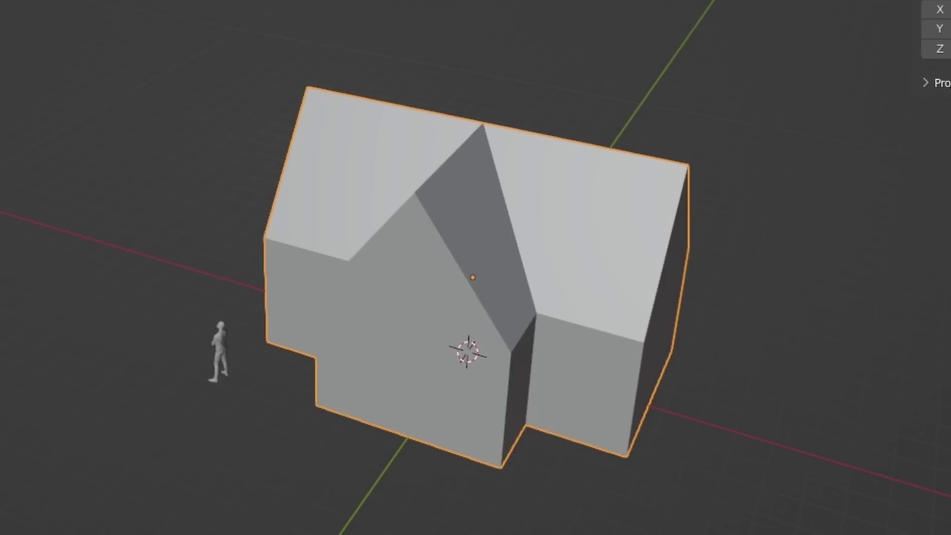
click(329, 296)
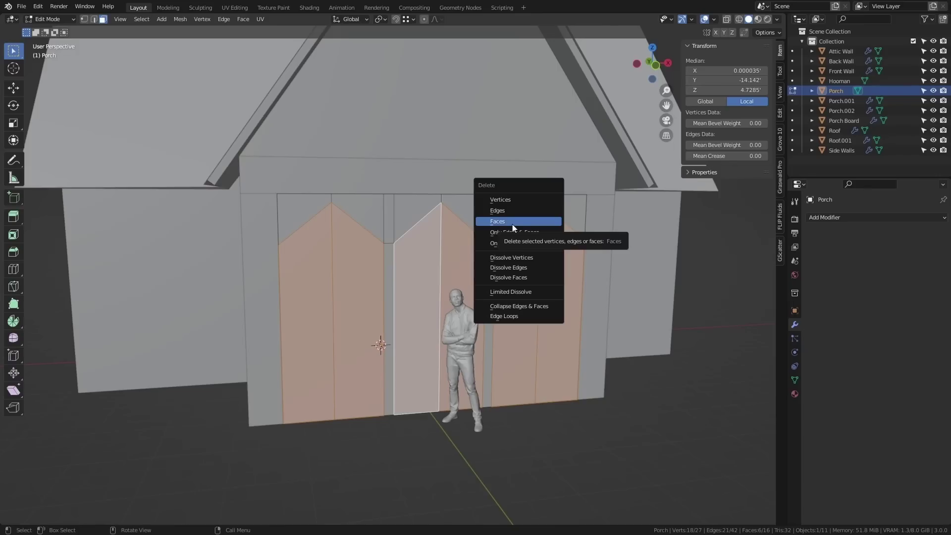
click(512, 224)
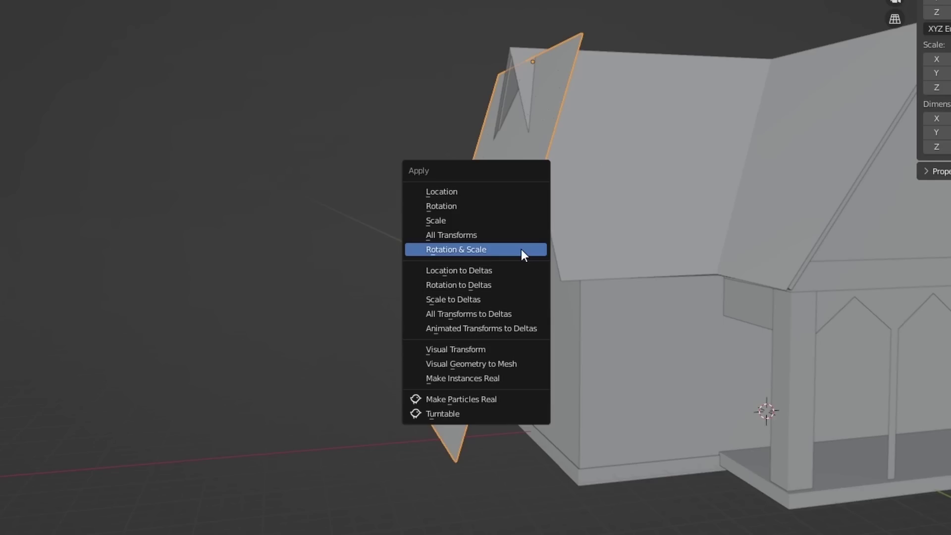
Step: Apply rotation and scale to the arrayed planks, then apply the Boolean cut on the siding
click(522, 252)
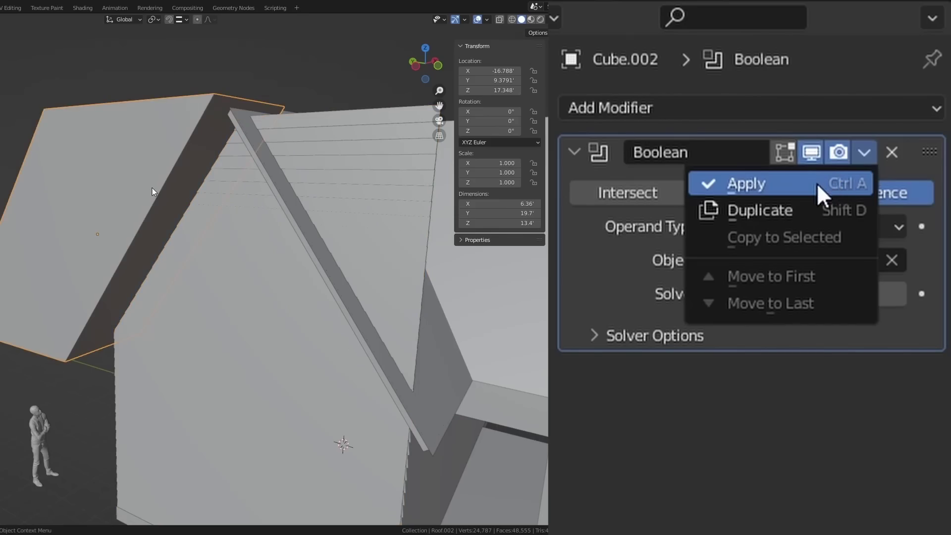
click(816, 183)
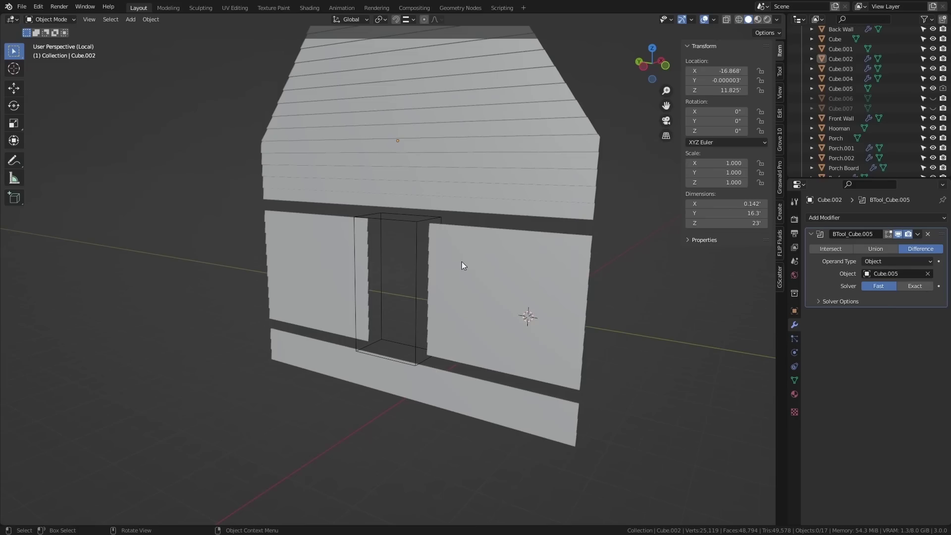
middle_drag(463, 261, 548, 259)
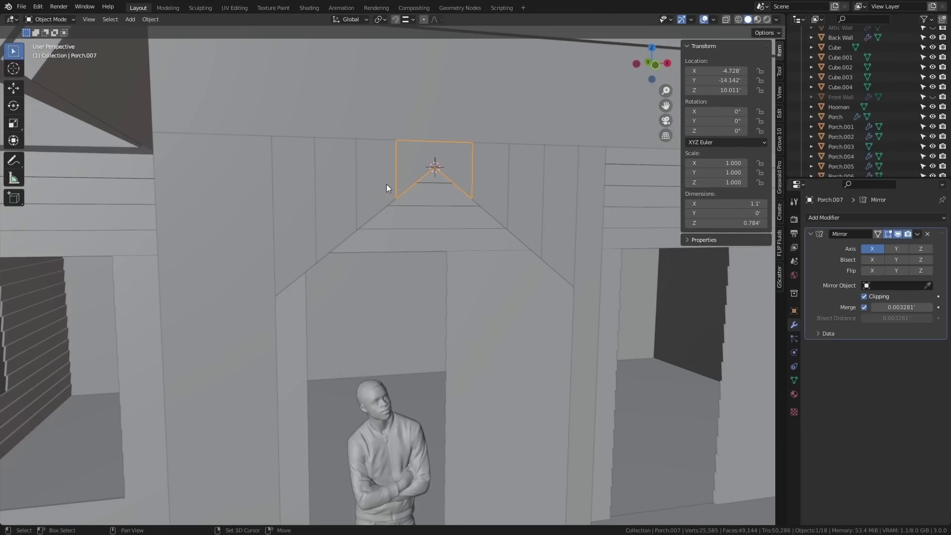
Step: Move the selected porch part along the Y axis
key(g)
key(y)
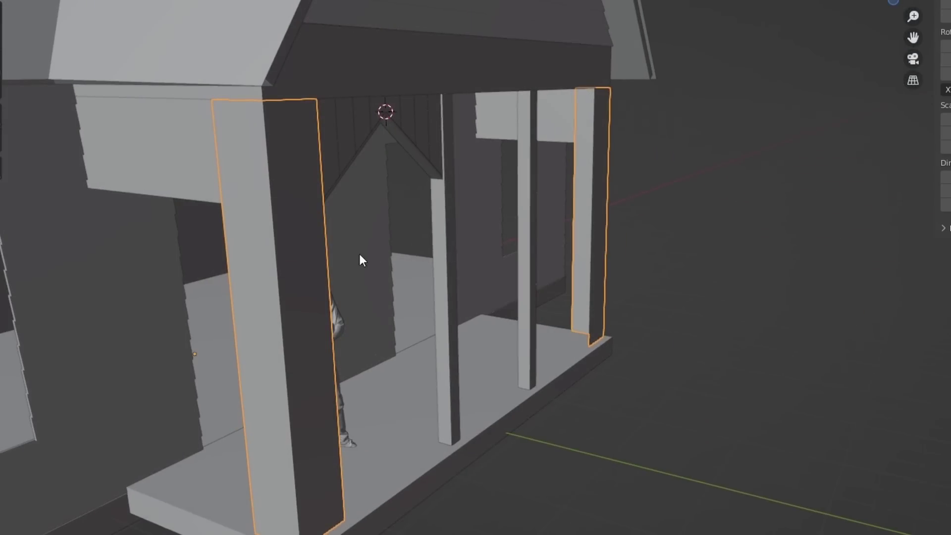
middle_drag(361, 259, 410, 281)
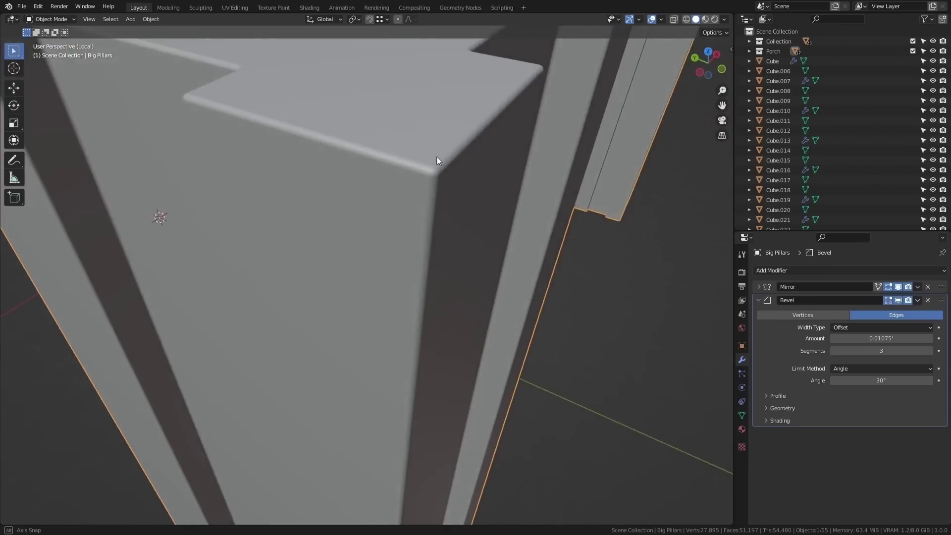
Step: Orbit around the pillar corner to inspect the bevel
mouse_move(436, 159)
middle_down()
mouse_move(417, 131)
mouse_move(382, 142)
mouse_move(393, 145)
middle_up()
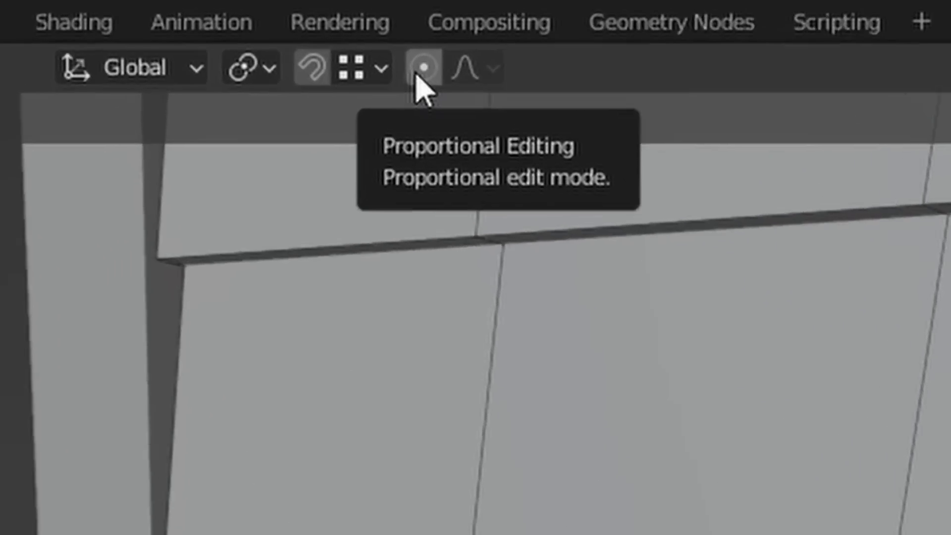
Step: With proportional editing on, delete one siding board face and the six window pane faces
click(398, 19)
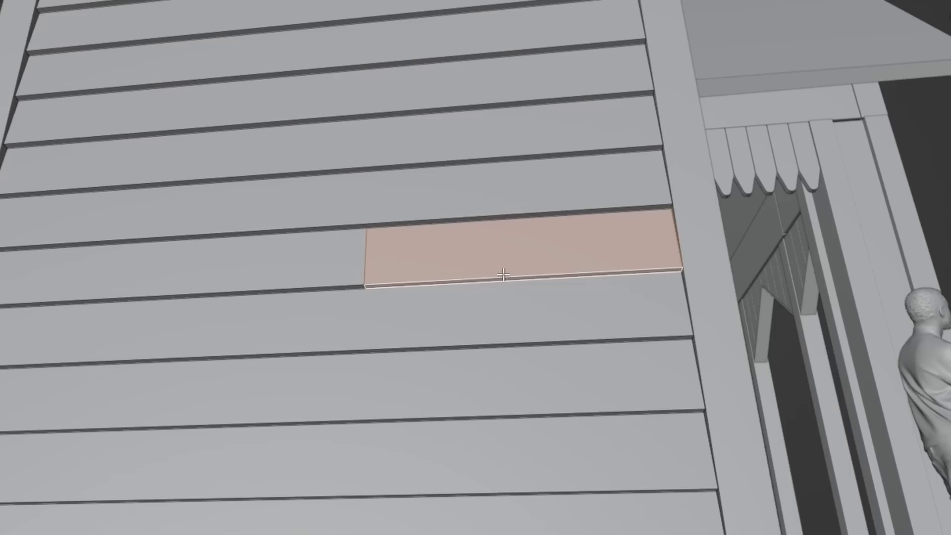
key(x)
click(503, 276)
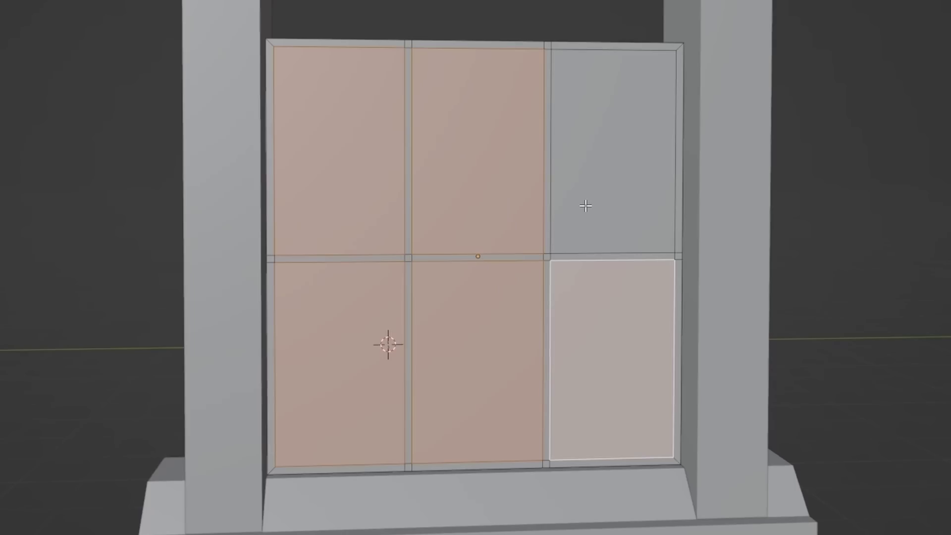
key(x)
click(585, 206)
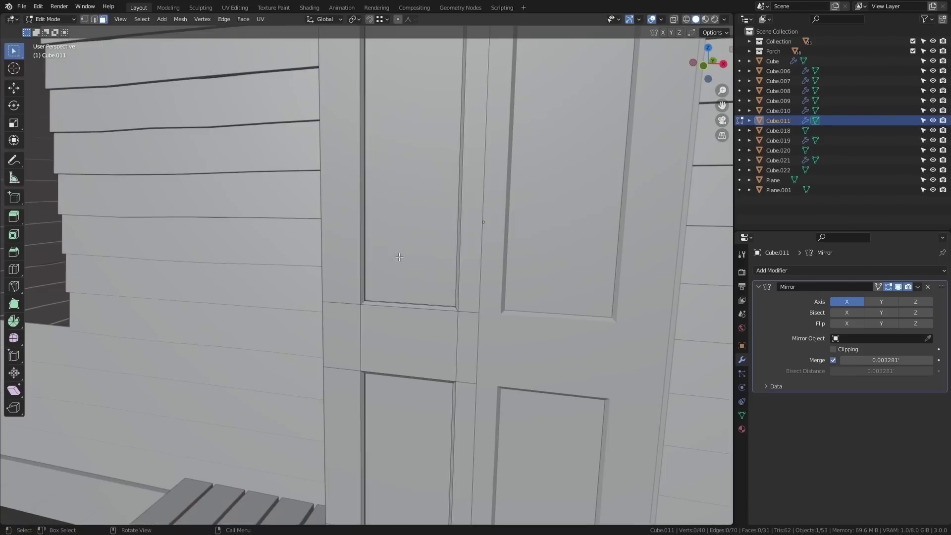
Step: Inset the door faces and select all eight door pieces
key(i)
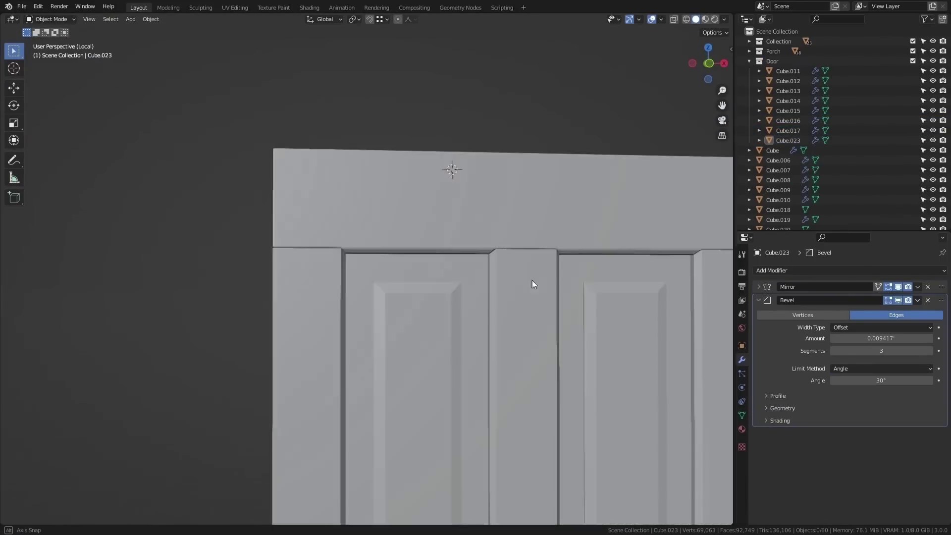
key(Home)
key(a)
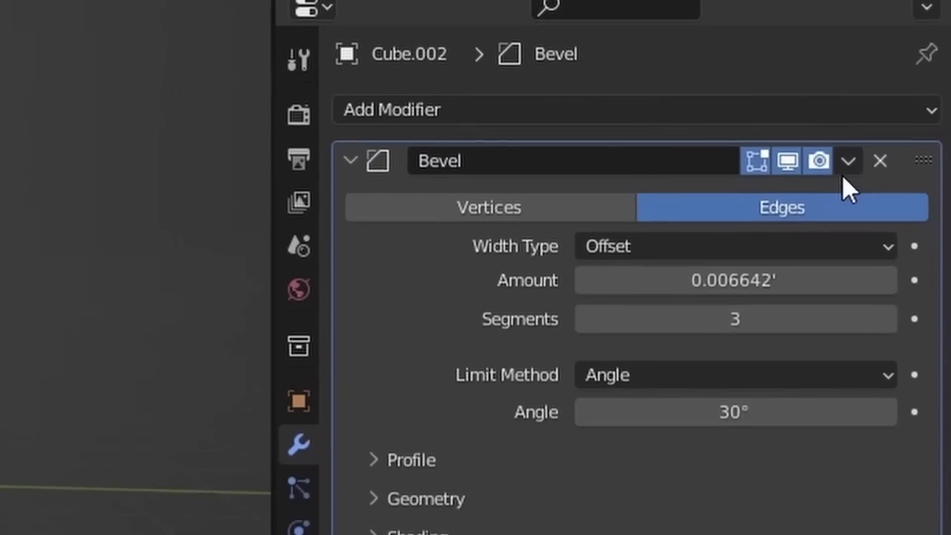
Step: Apply the wall's Bevel, unwrap it with Cube Projection and pack the UV islands
click(918, 286)
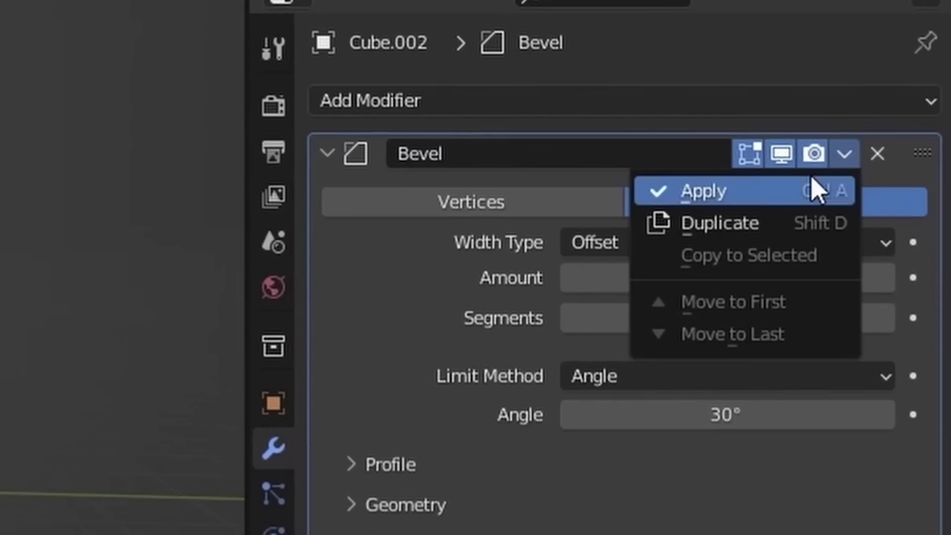
click(909, 297)
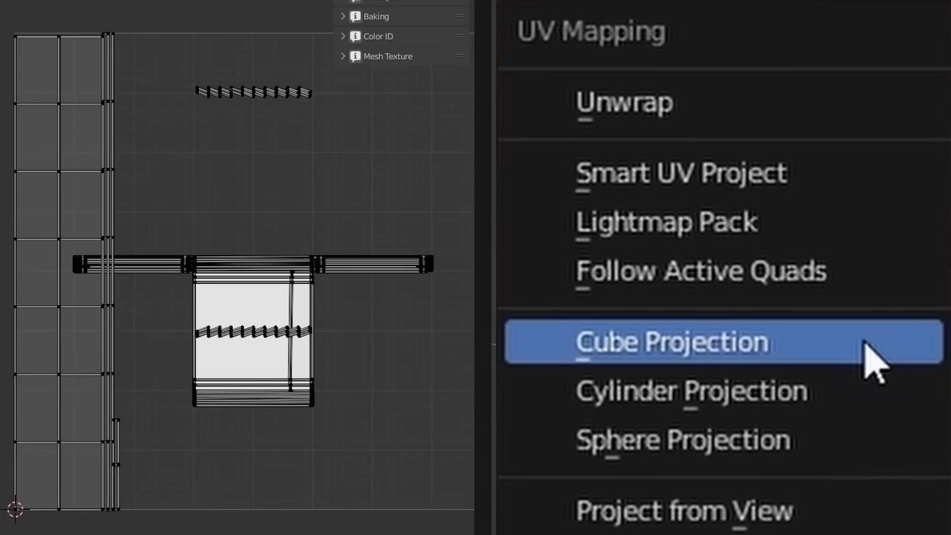
click(874, 359)
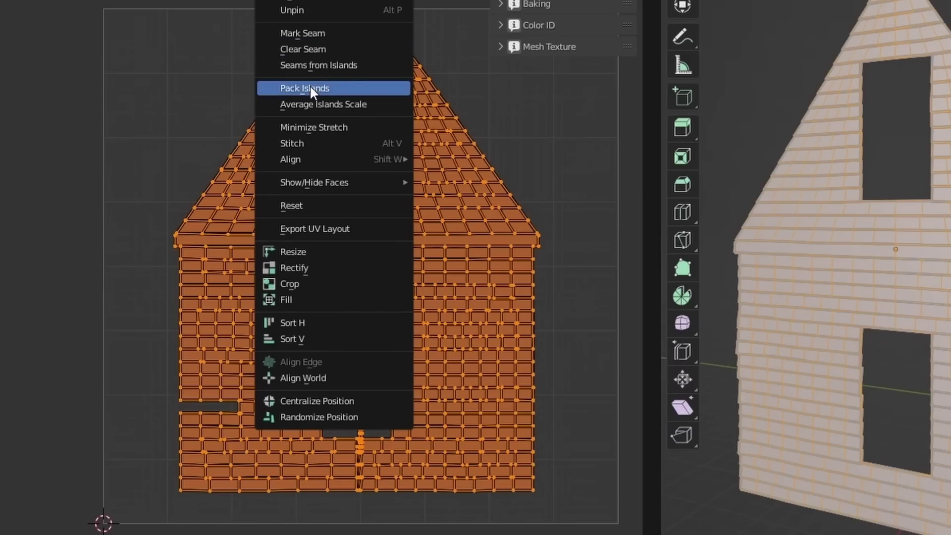
click(366, 214)
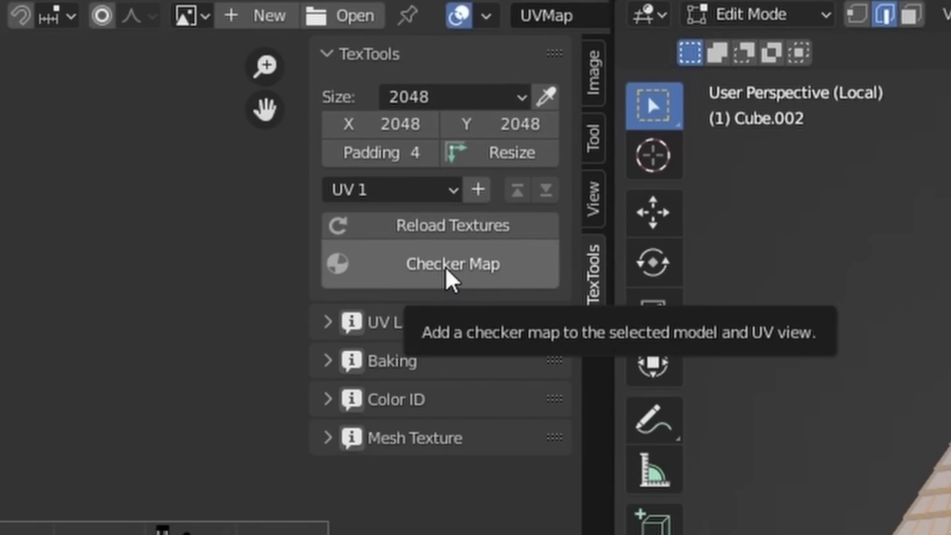
Step: Check the UVs with a checker texture, exit isolation and select the upper window sash
click(448, 277)
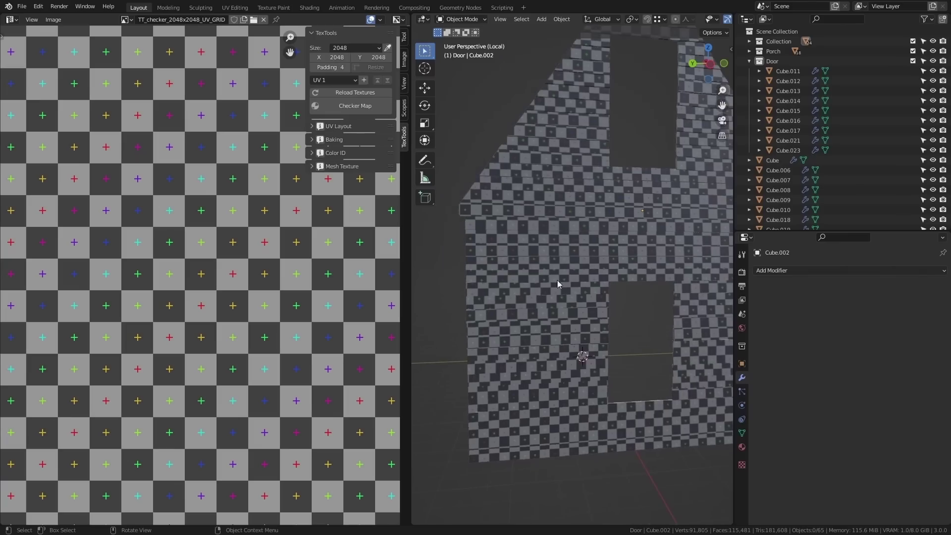
scroll(540, 272, up, 5)
scroll(541, 272, down, 6)
key(KP_Divide)
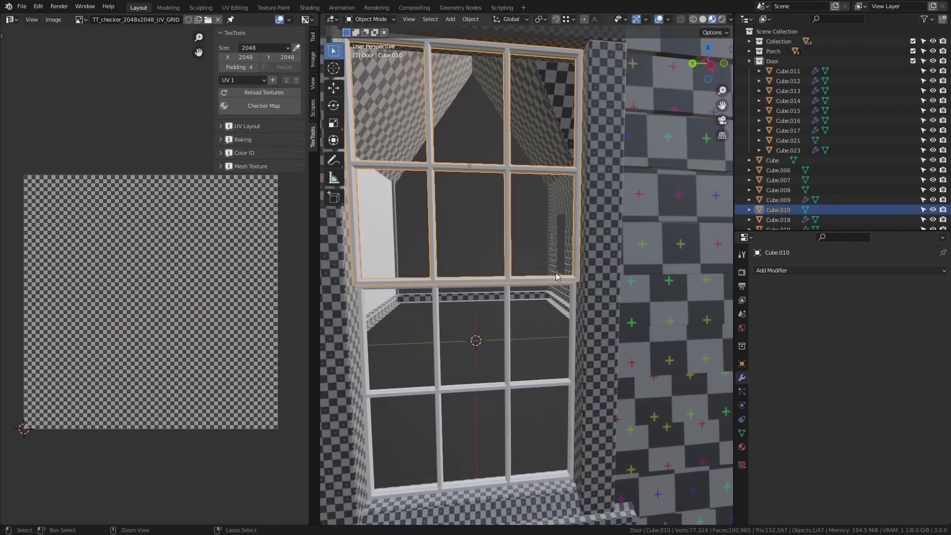
click(166, 20)
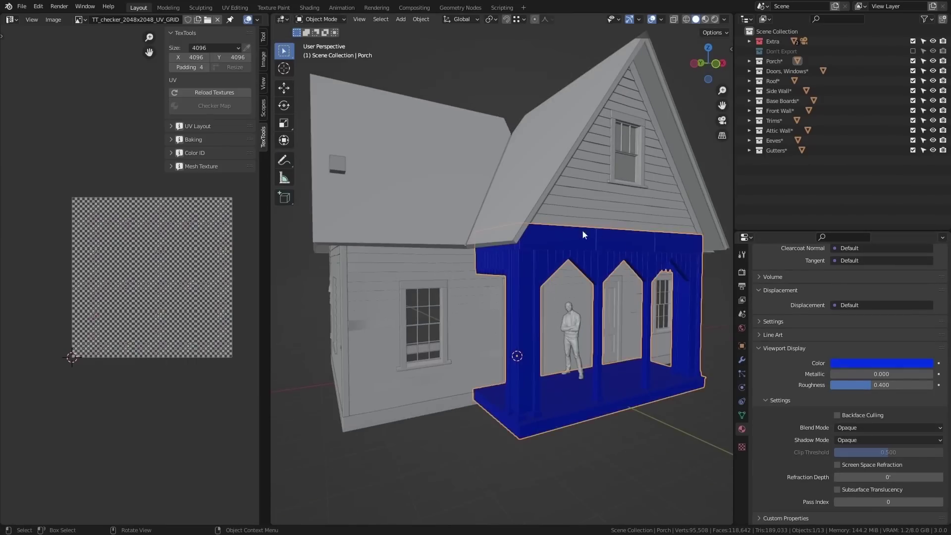
Step: Select a window object to give it its own viewport colour
click(582, 230)
scroll(812, 346, up, 10)
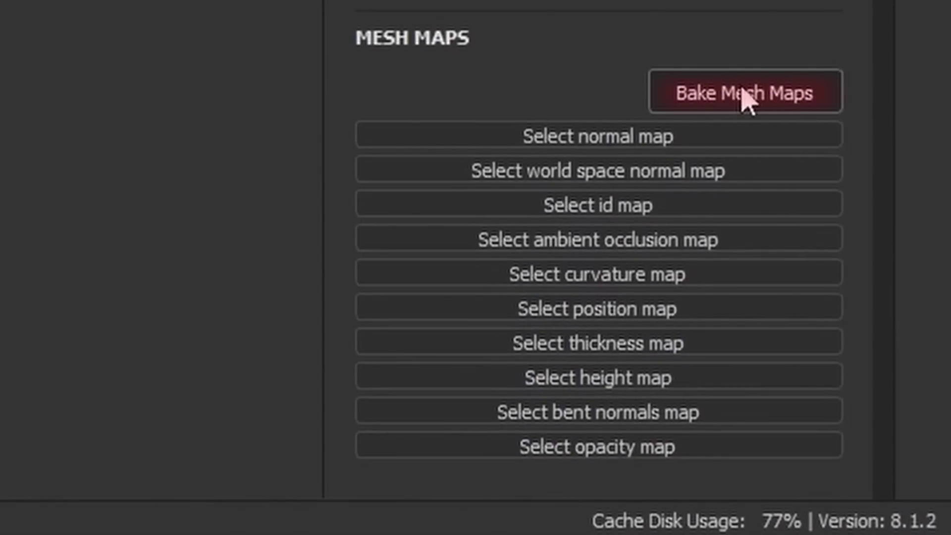
Step: Open the Bake Mesh Maps settings for the house
click(746, 96)
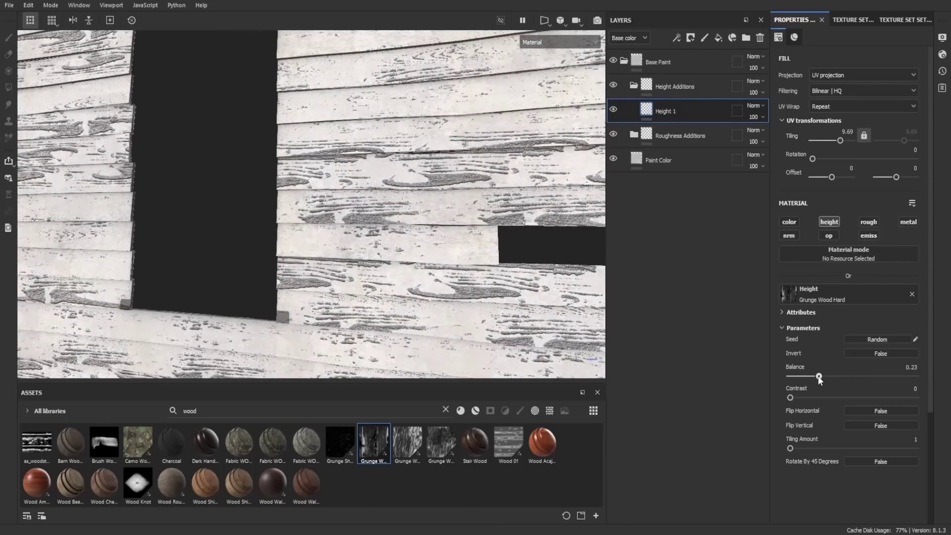
Step: Tweak wall pattern, wood tiling and height, then raise edge wear to ~0.44 and dirt to ~0.67
drag(818, 376, 866, 376)
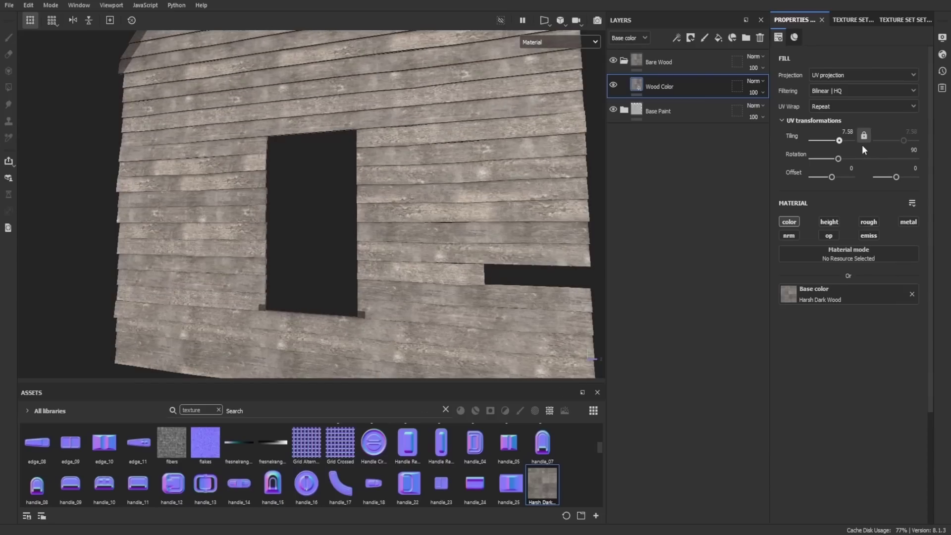
drag(861, 144, 854, 144)
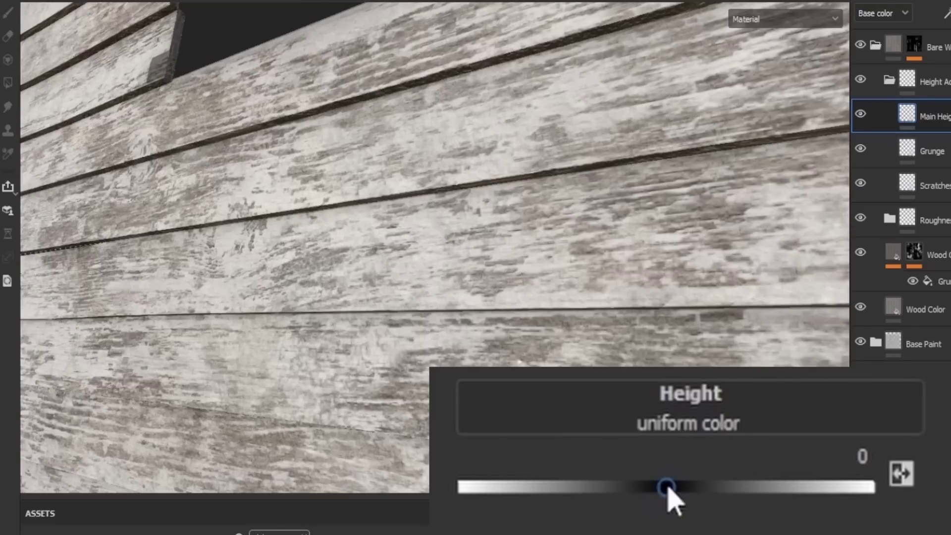
mouse_move(667, 488)
mouse_down()
mouse_move(699, 488)
mouse_move(634, 489)
mouse_up()
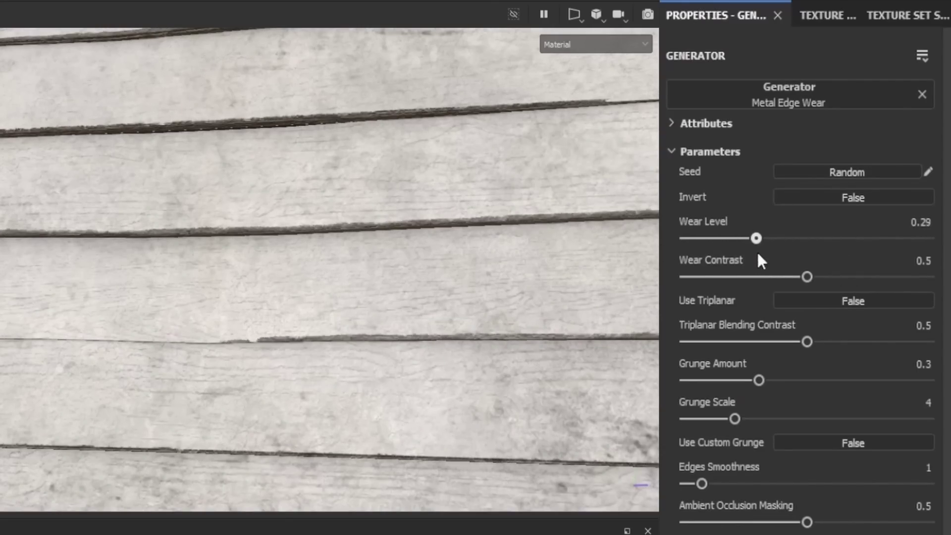
drag(759, 254, 791, 255)
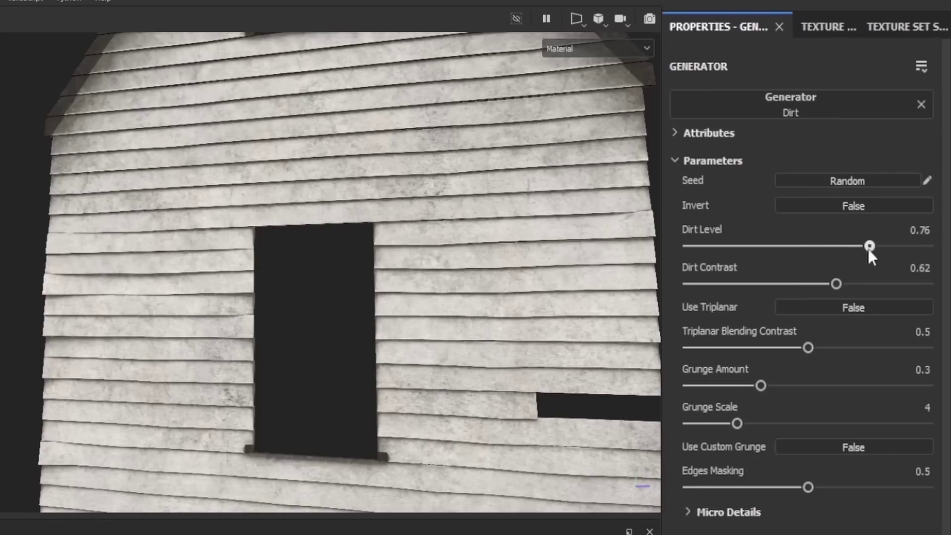
mouse_move(868, 249)
mouse_down()
mouse_move(882, 252)
mouse_move(848, 248)
mouse_move(860, 250)
mouse_up()
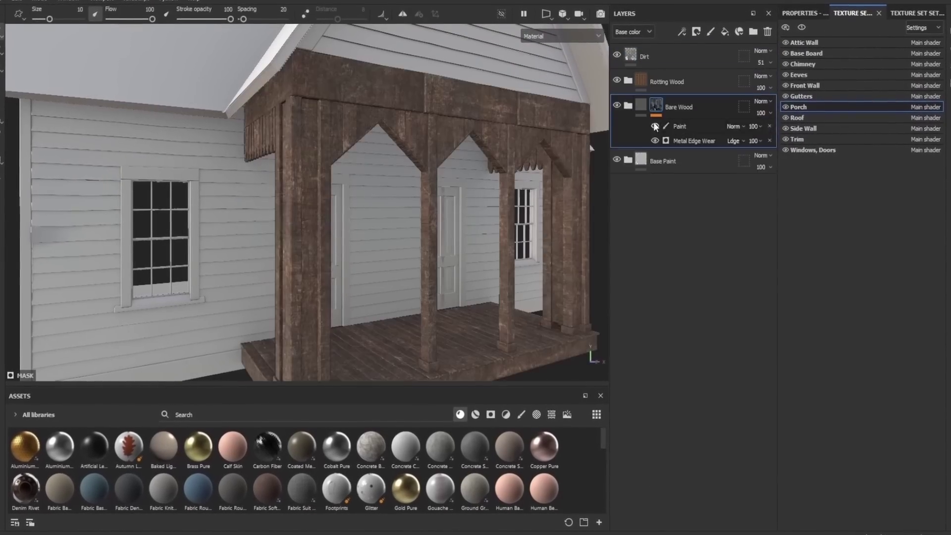
Step: Collapse the Bare Wood group and add a Grunge Dirt Thin decal to the roof
click(628, 105)
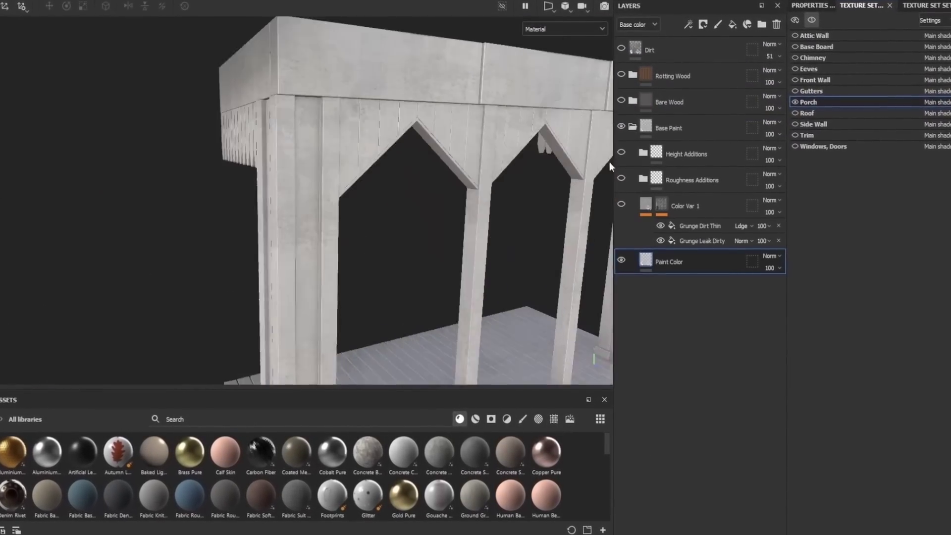
click(660, 216)
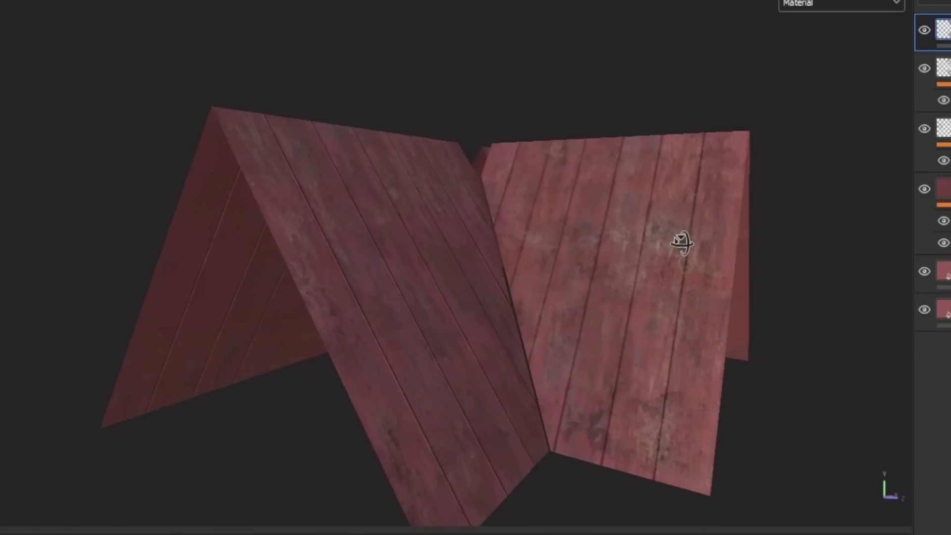
alt+drag(682, 243, 620, 221)
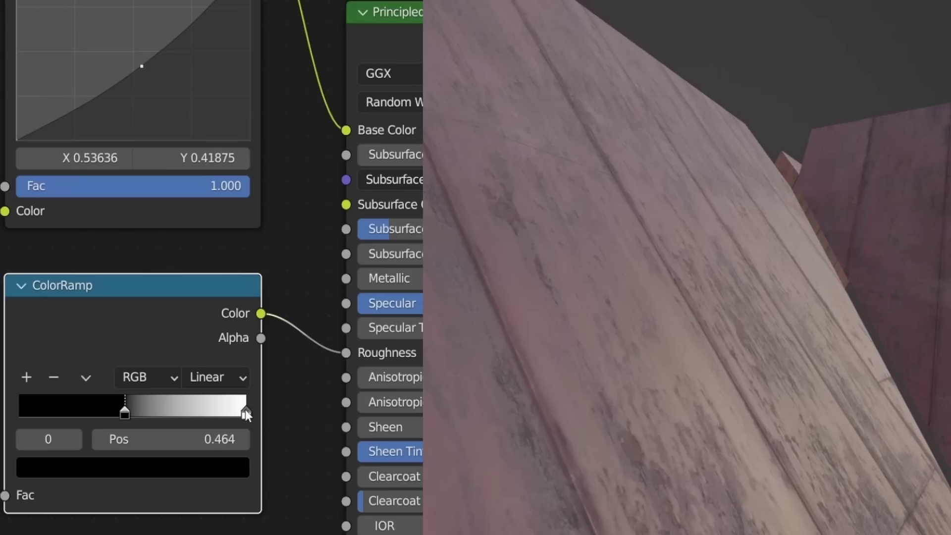
Step: Tighten the ground ColorRamp, darken it with RGB Curves, and lift the plane vertically into a hill
drag(245, 409, 221, 410)
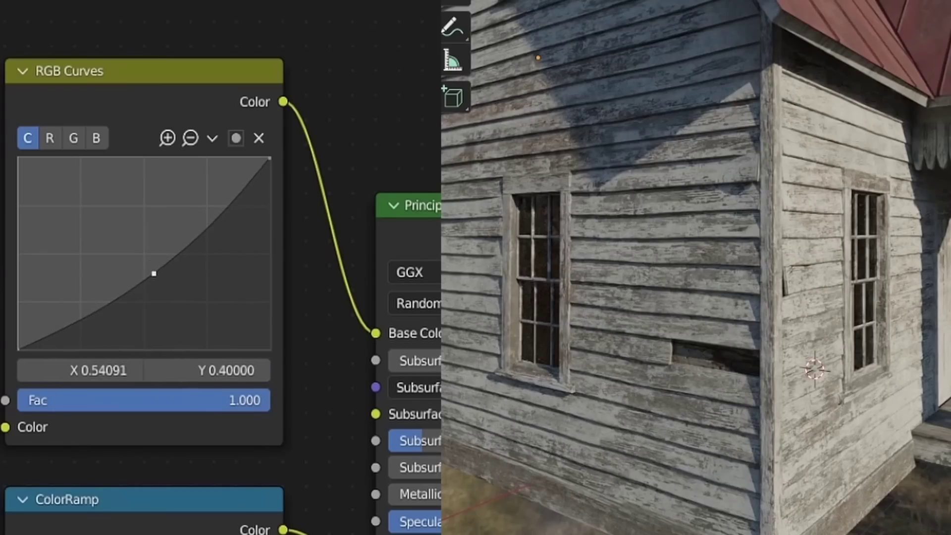
drag(154, 274, 157, 279)
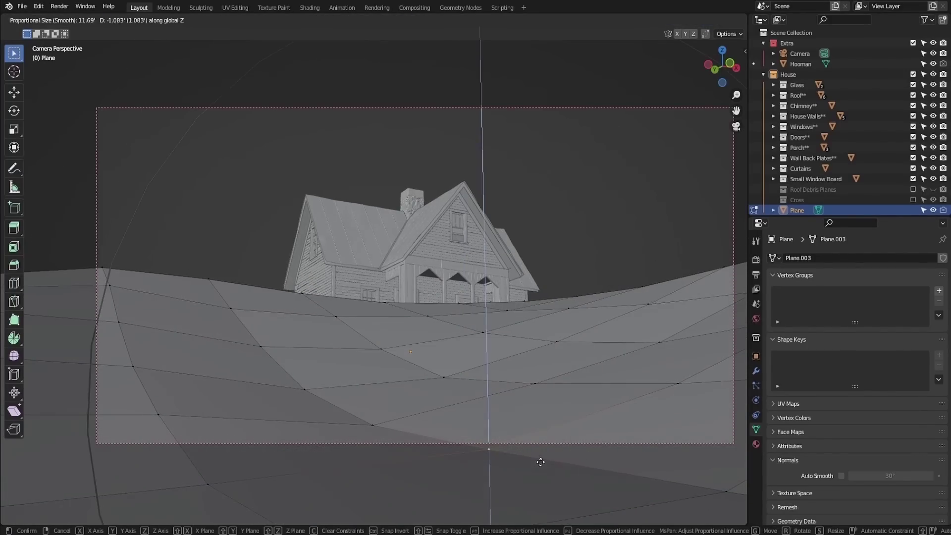
key(g)
key(z)
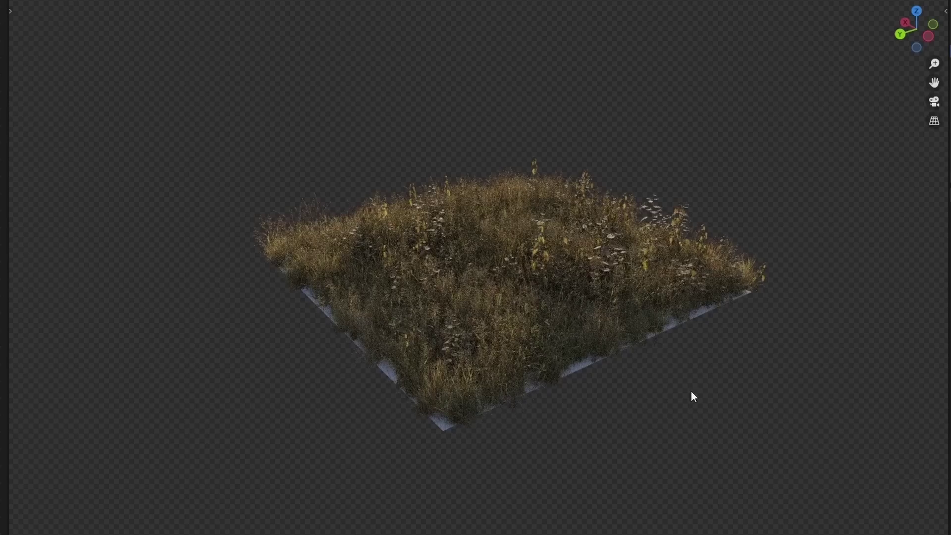
Step: Orbit and zoom the viewport in on the dry grass patch object
middle_drag(691, 391, 631, 407)
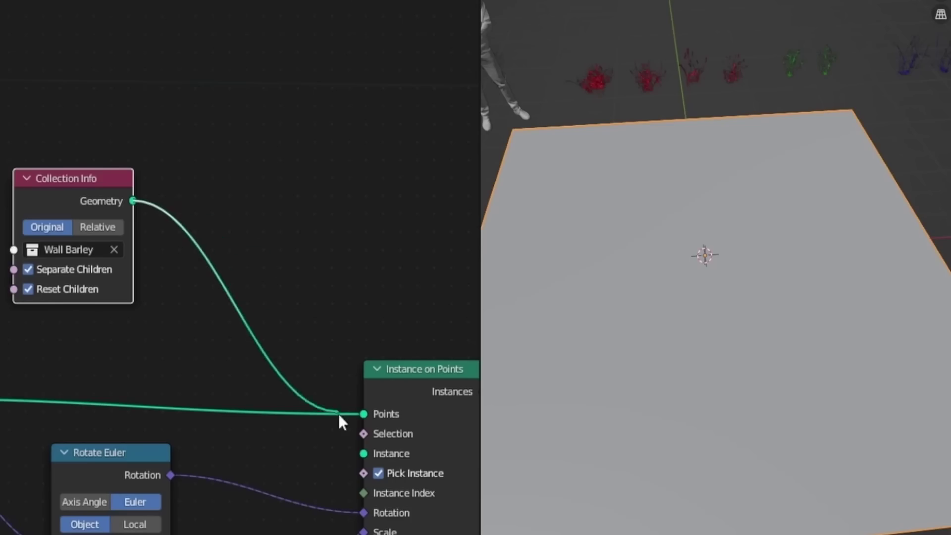
Step: Instance the collection geometry with wider random Z rotation, and adjust Map Range and noise scale
drag(338, 419, 363, 450)
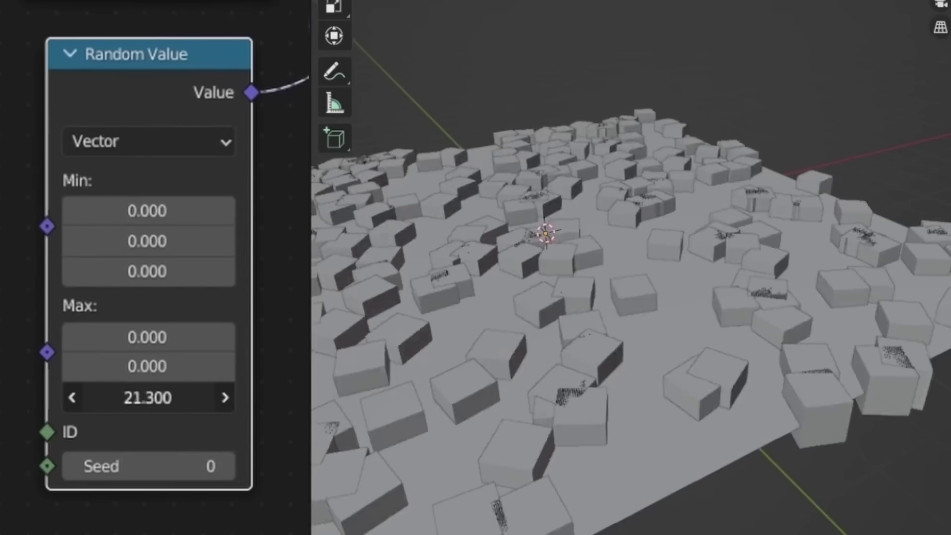
drag(148, 398, 205, 397)
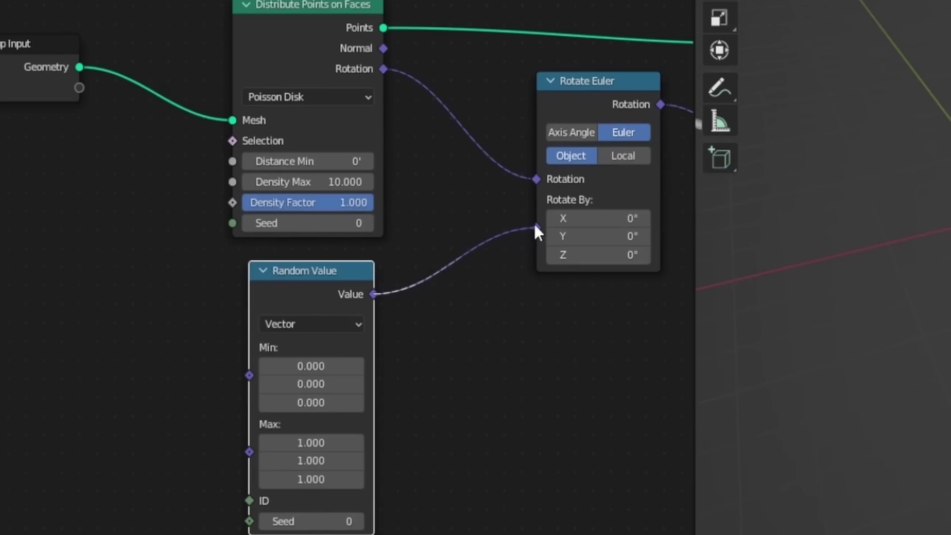
middle_drag(534, 222, 491, 275)
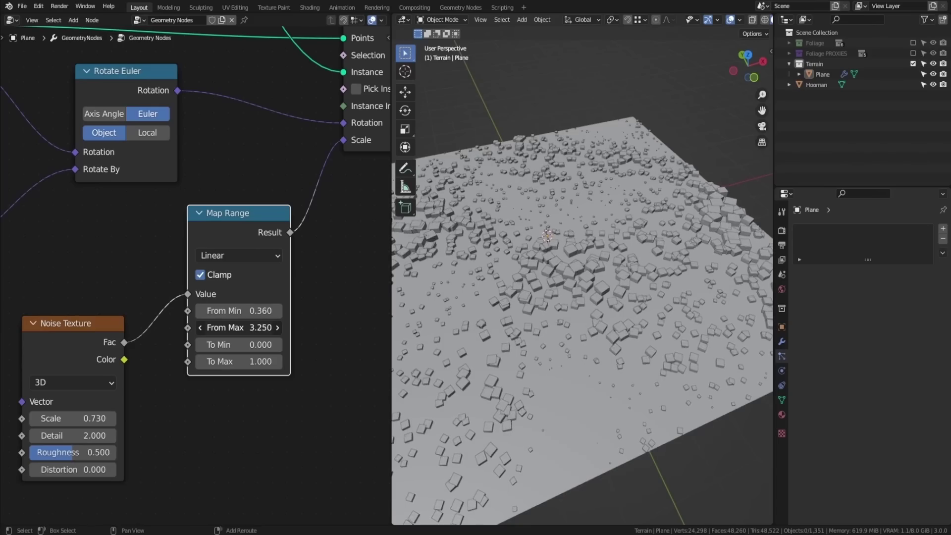
drag(237, 328, 260, 327)
mouse_move(73, 418)
mouse_down()
mouse_move(101, 418)
mouse_move(79, 419)
mouse_up()
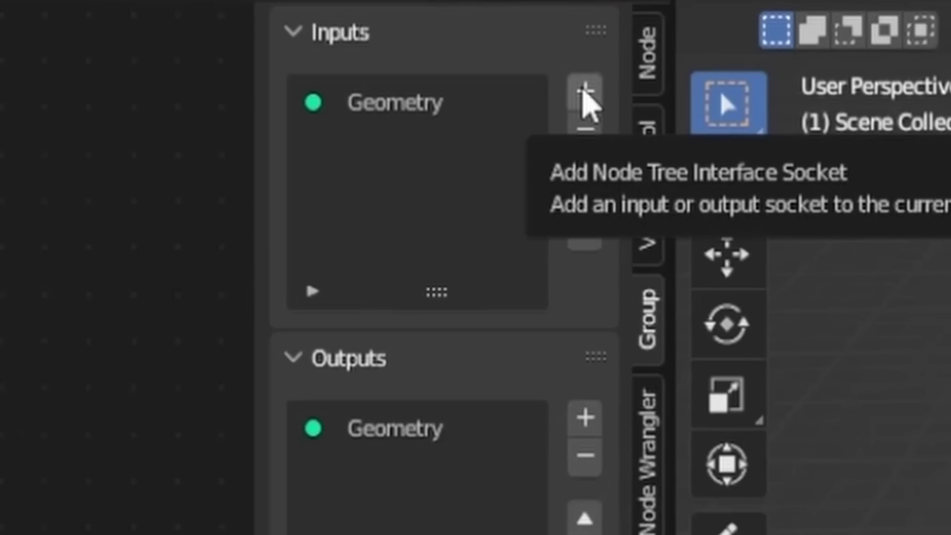
Step: Add a new node group input and paint plants onto the plane
click(585, 94)
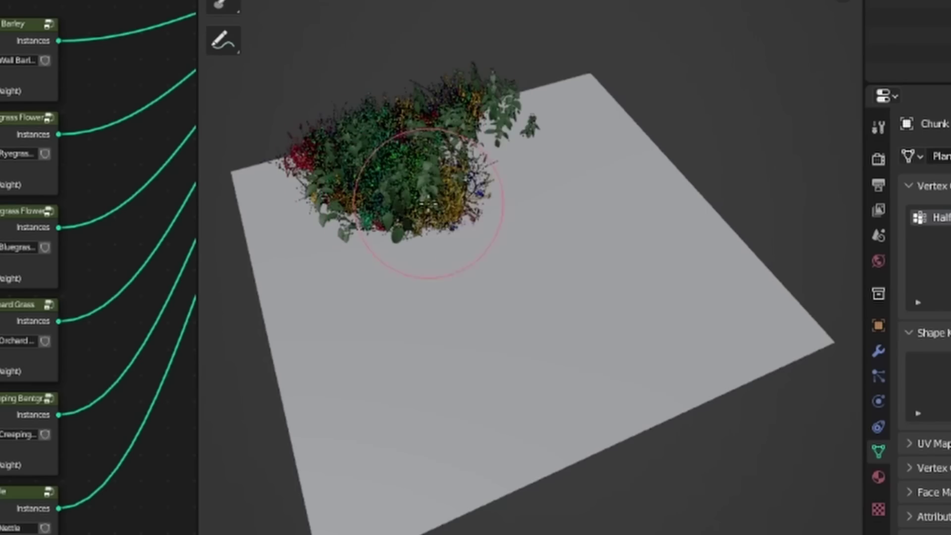
drag(403, 234, 446, 339)
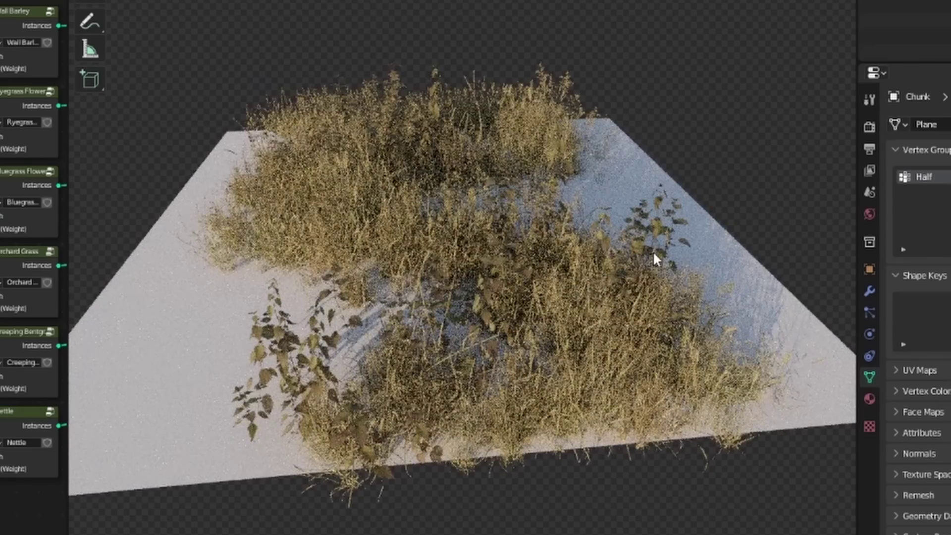
scroll(636, 282, up, 2)
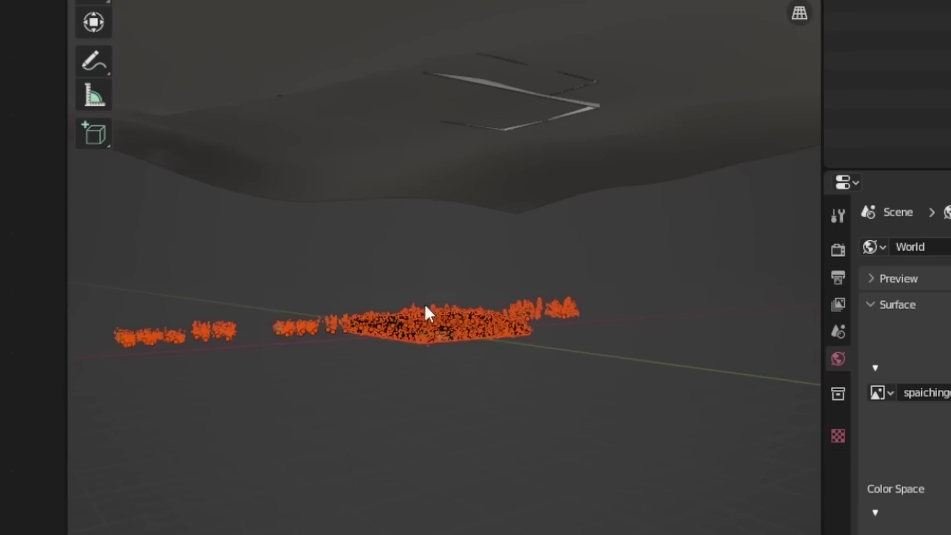
Step: Assign the Field node group to the terrain and view the painted area from above
scroll(425, 317, up, 2)
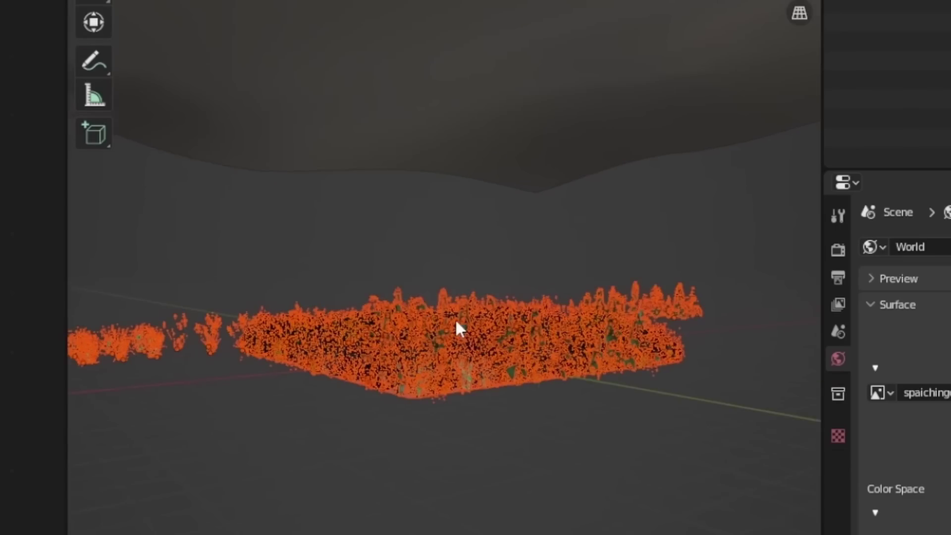
scroll(442, 355, up, 5)
scroll(439, 352, down, 3)
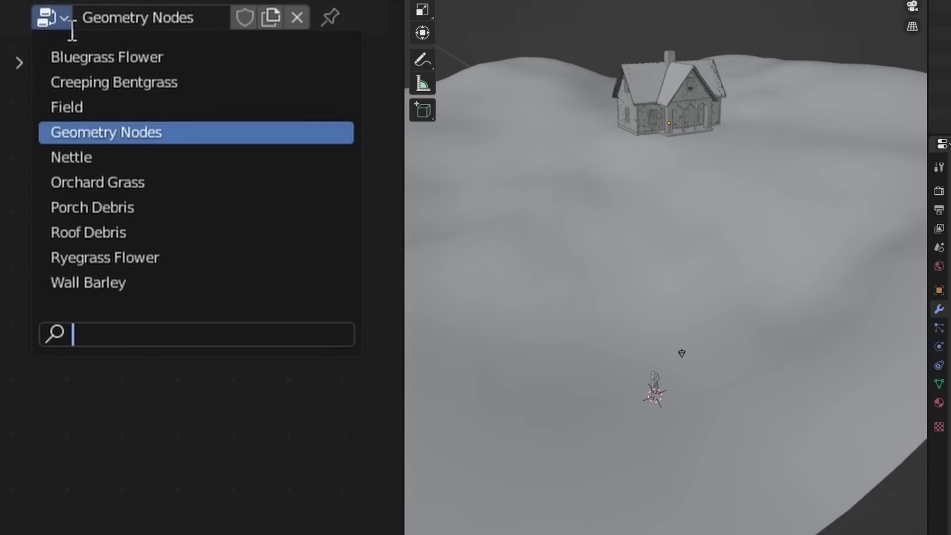
click(87, 106)
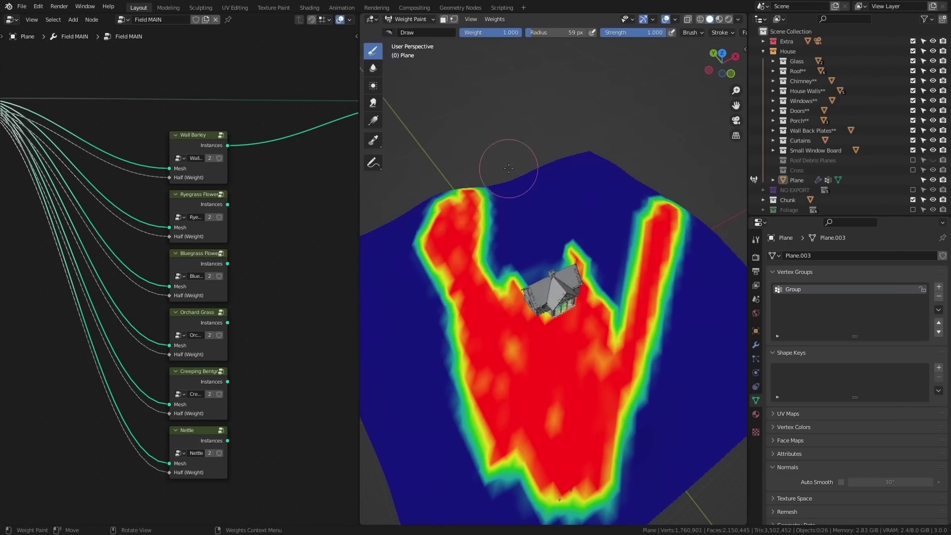
middle_drag(508, 168, 502, 181)
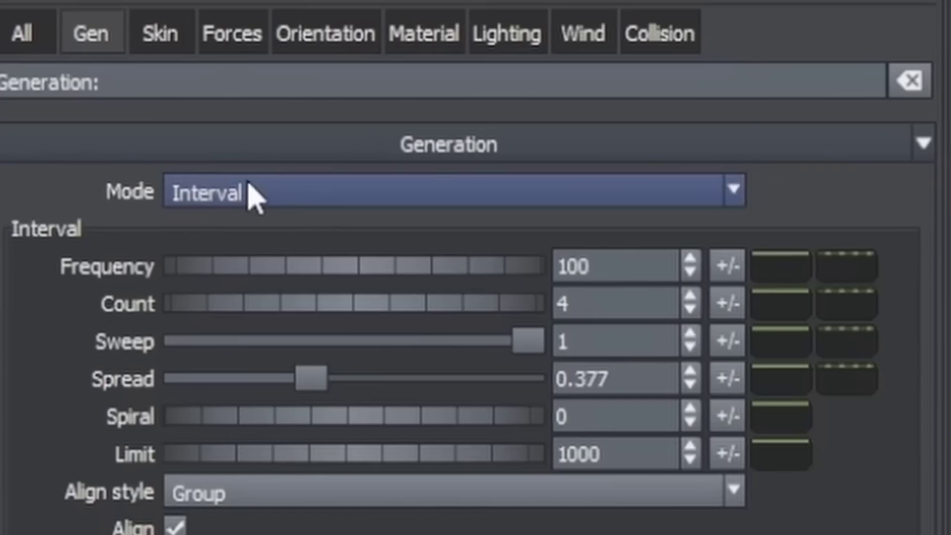
Step: Set the branch generator Mode to Interval and drag Align to 1 for drooping branches
click(250, 195)
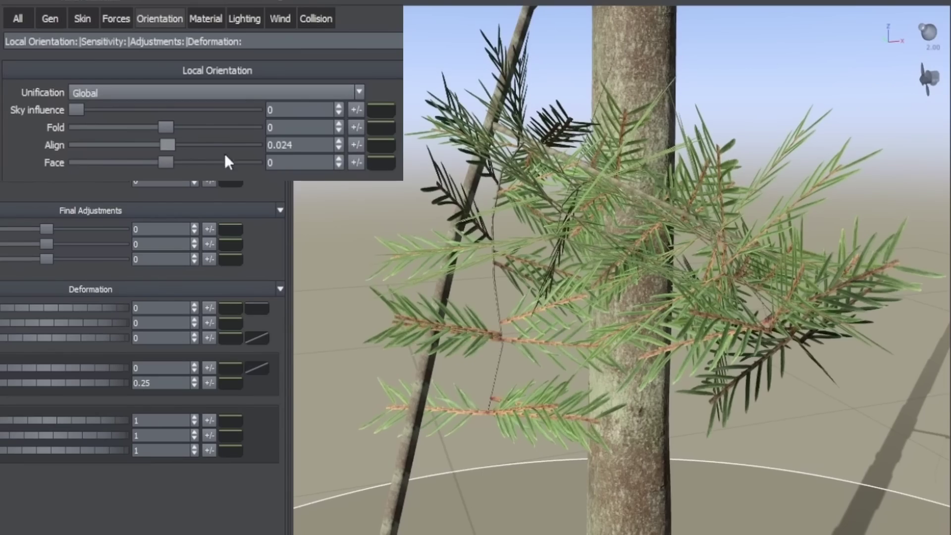
drag(224, 146, 462, 94)
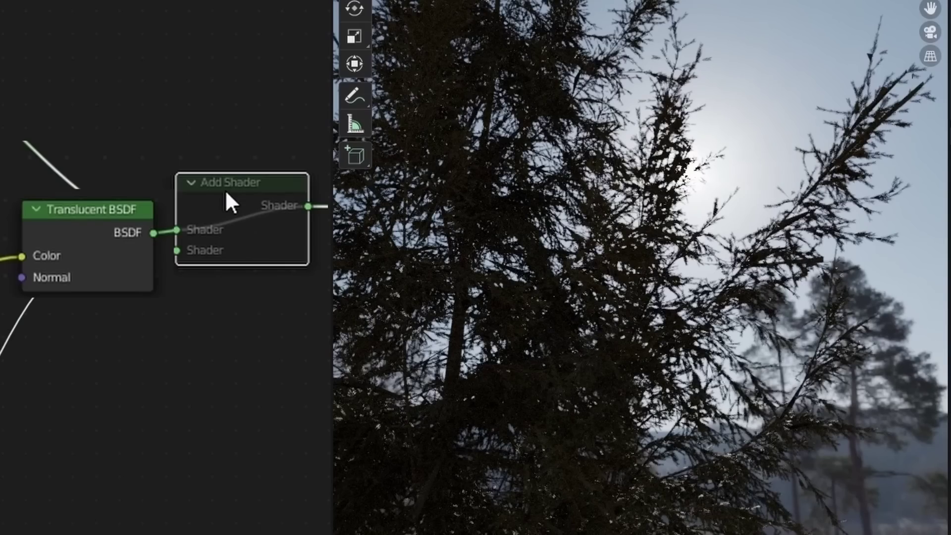
Step: Unmute the leaf Add Shader and enable the scatter modifier's viewport display
key(m)
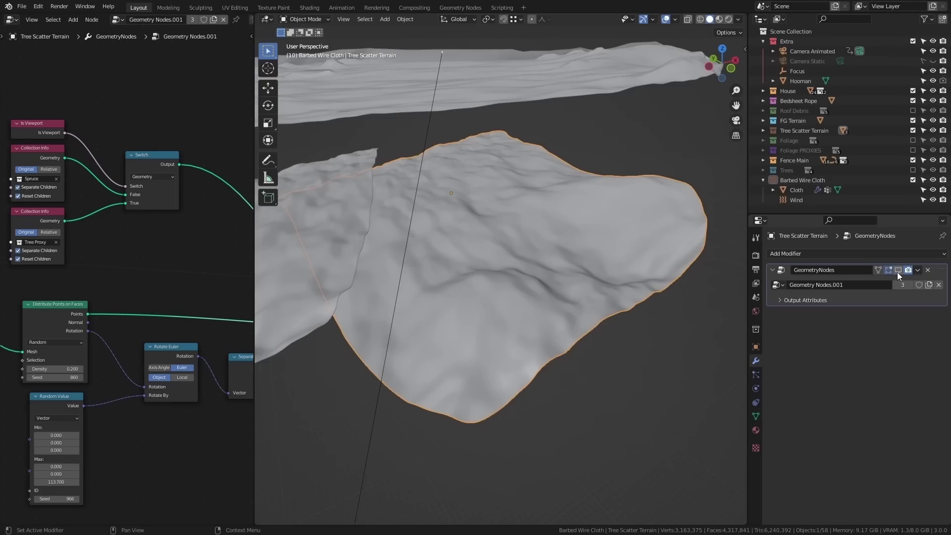
click(898, 271)
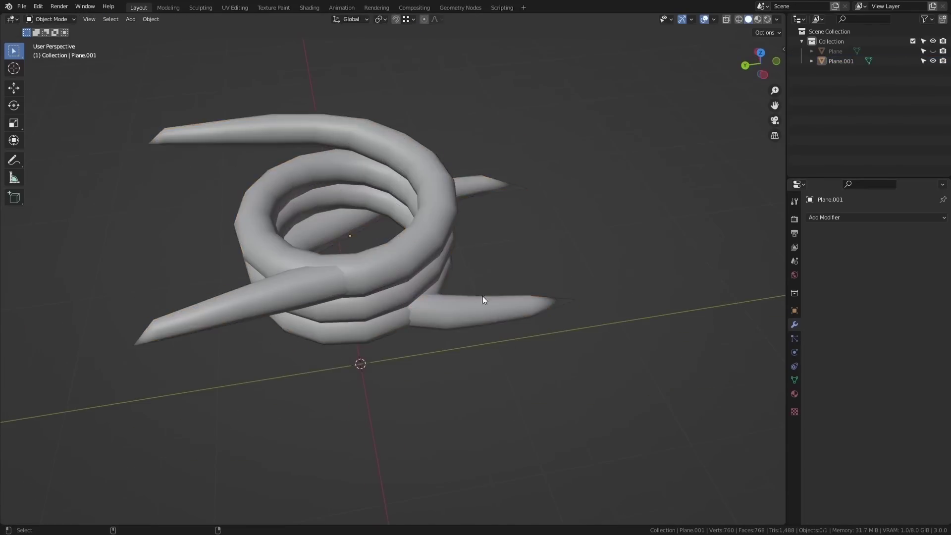
Step: Stretch the barbed-wire coil vertically and move the wire down into place
middle_drag(483, 296, 357, 245)
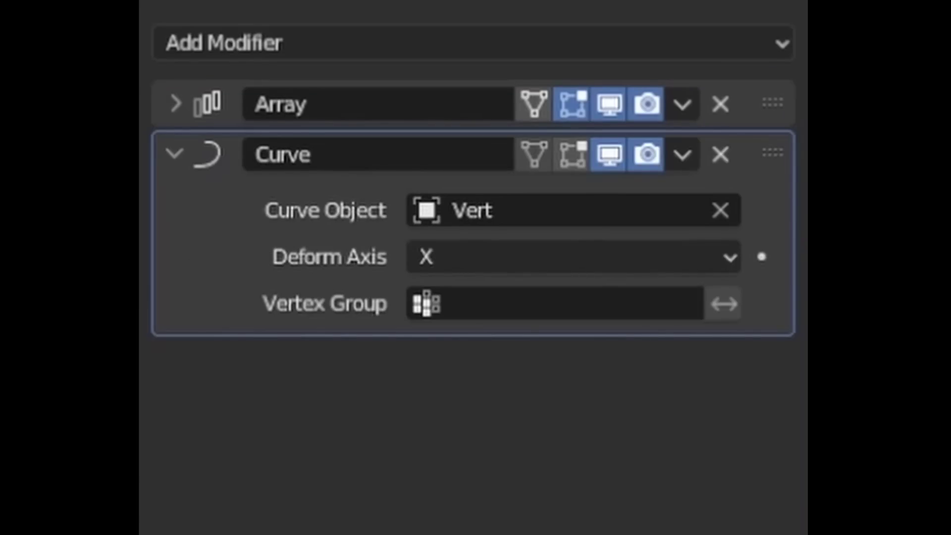
key(g)
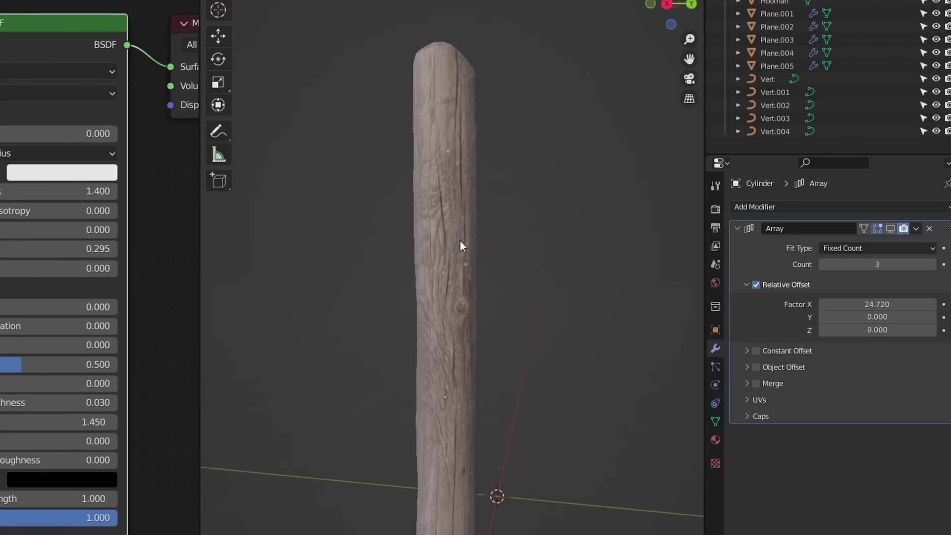
Step: Select the Vert guide curve and zoom out to view the barbed wire across the fence
scroll(462, 245, down, 4)
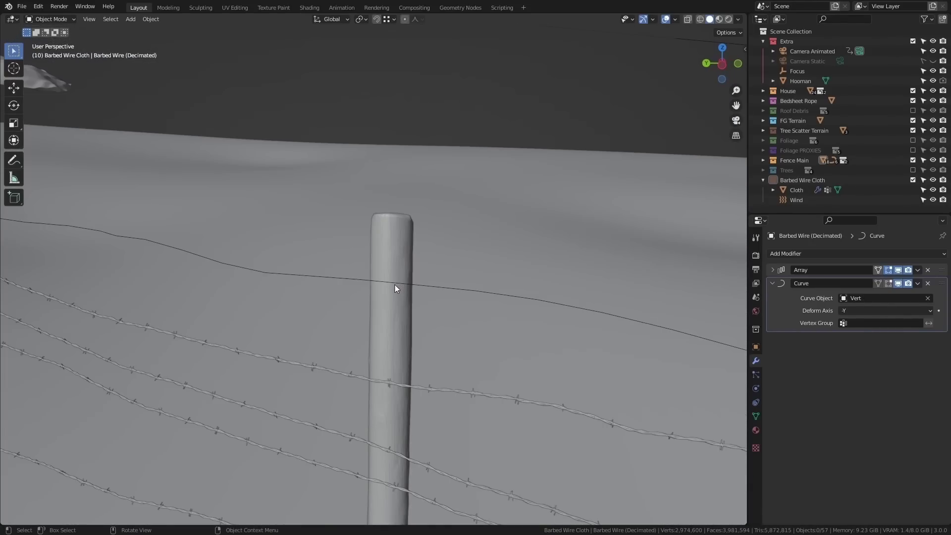
click(394, 285)
middle_drag(395, 284, 444, 299)
scroll(315, 287, down, 5)
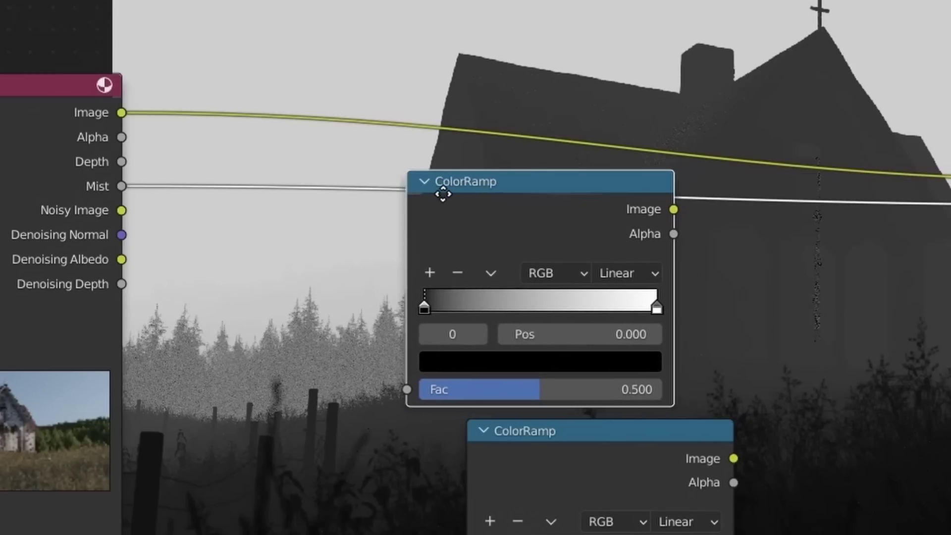
Step: Insert a ColorRamp on the Mist pass link and move its black stop to 0.050
drag(442, 194, 426, 193)
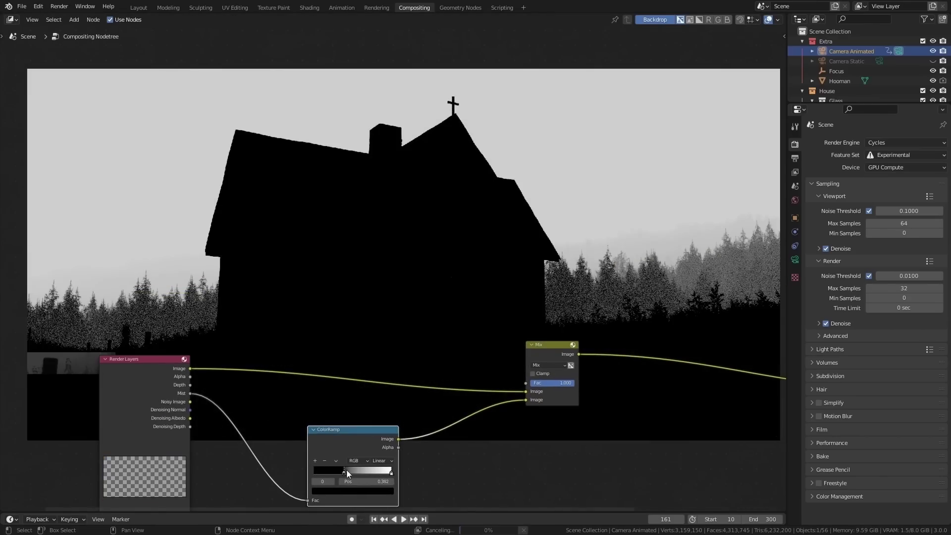
drag(346, 469, 317, 469)
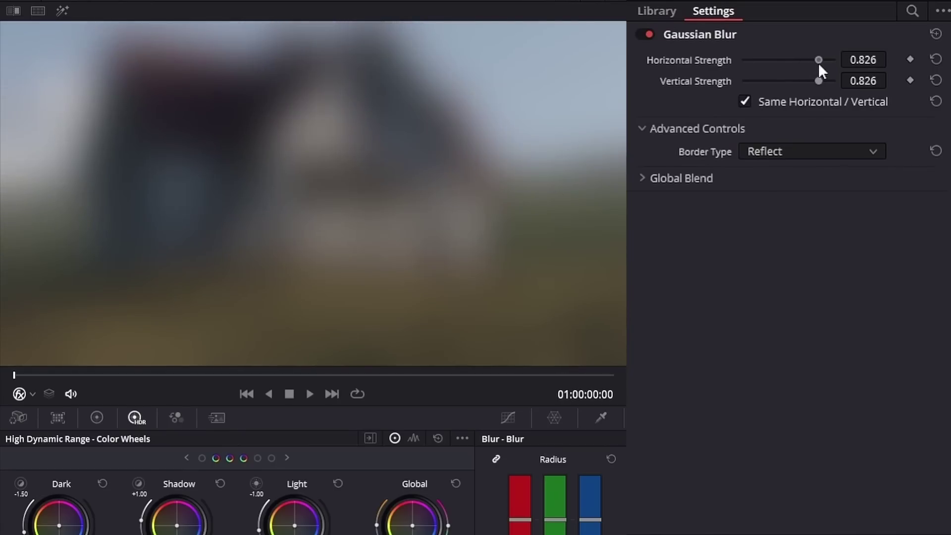
Step: Raise the Gaussian blur strength and blend, lower Glow threshold to 0.431, and set Vignette Size 1.000
drag(615, 84, 620, 85)
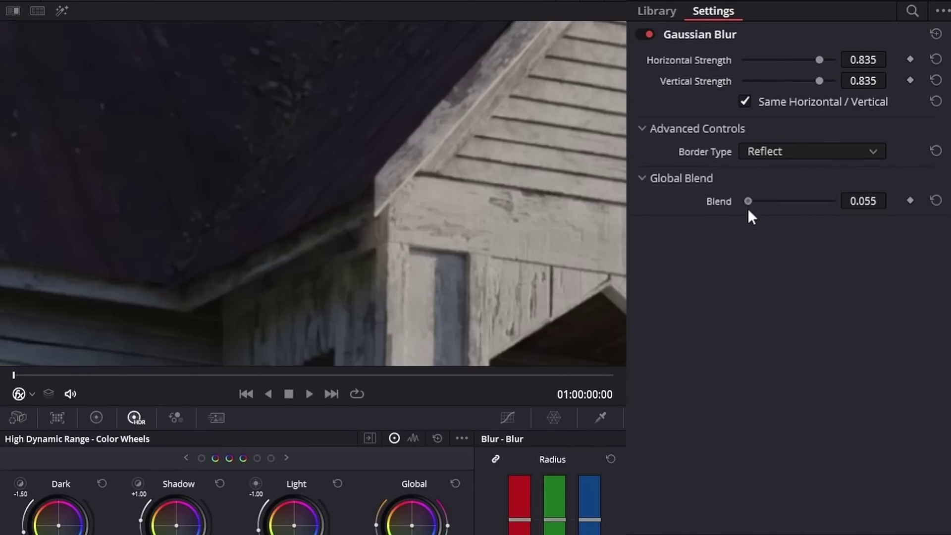
drag(562, 194, 569, 202)
drag(761, 229, 768, 229)
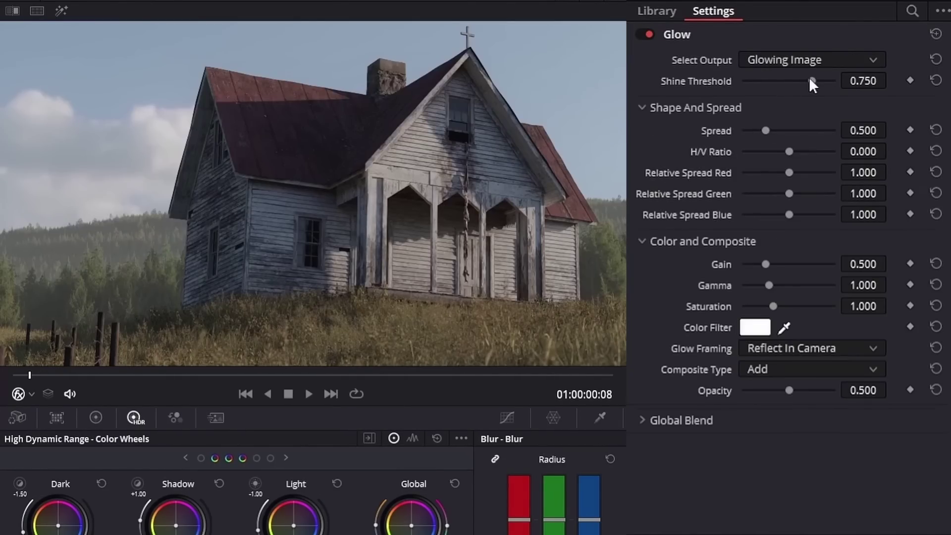
drag(811, 83, 789, 86)
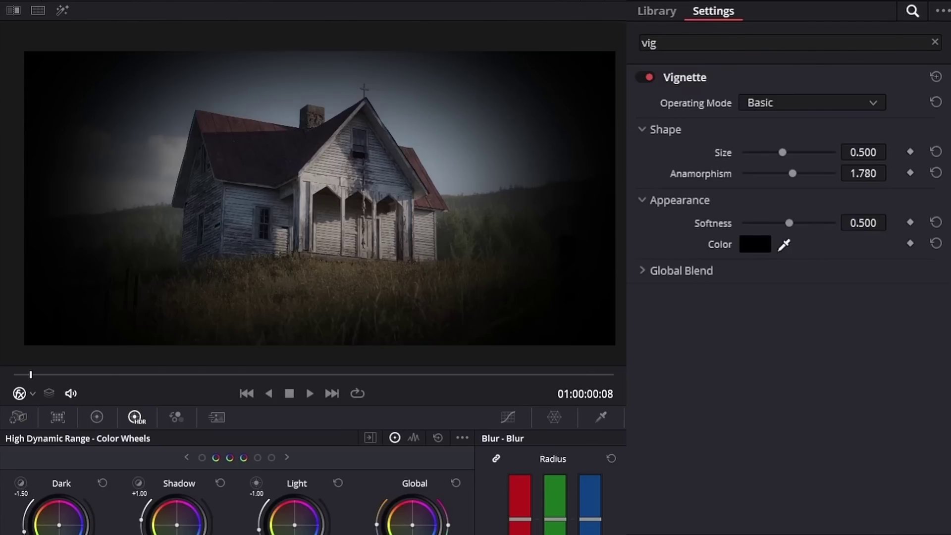
drag(782, 153, 852, 155)
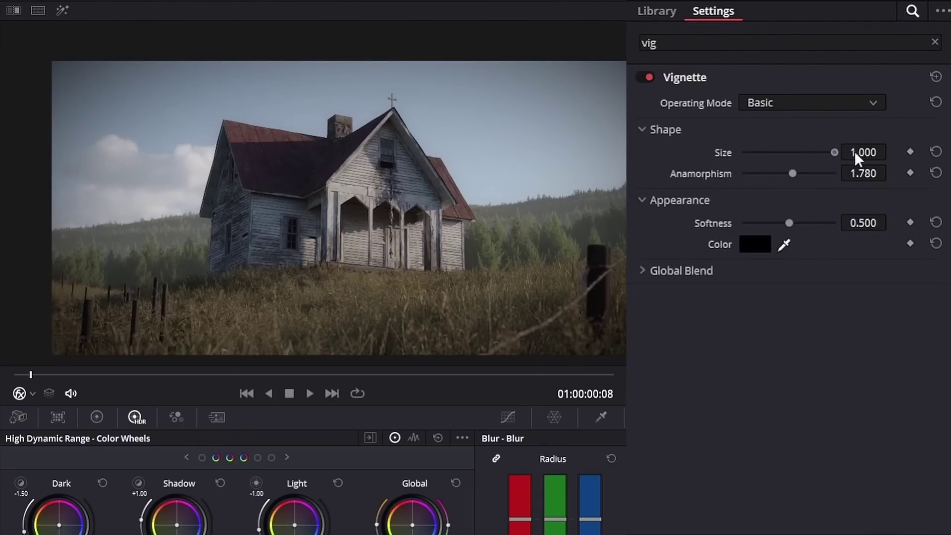